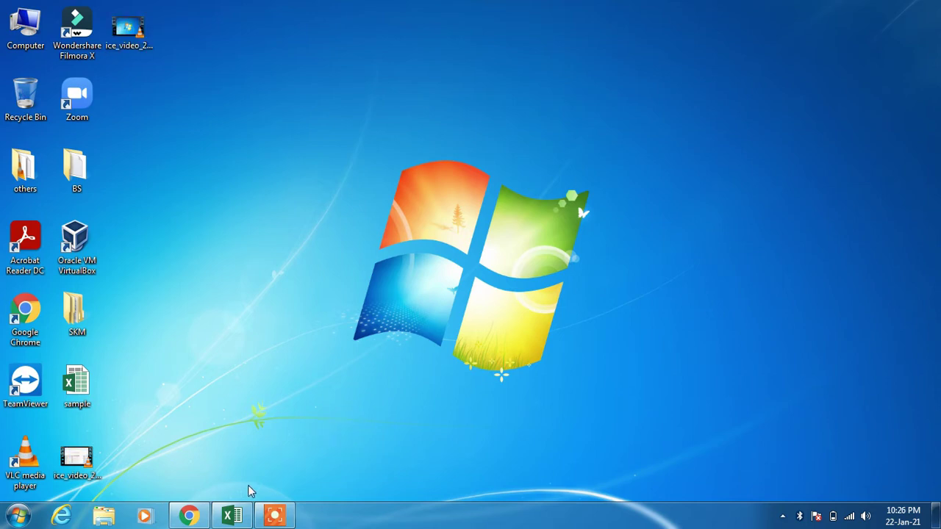
Restore the List of Countries workbook and select cell C18 (Manama).
{"action": "left_click", "coordinate": [232, 515]}
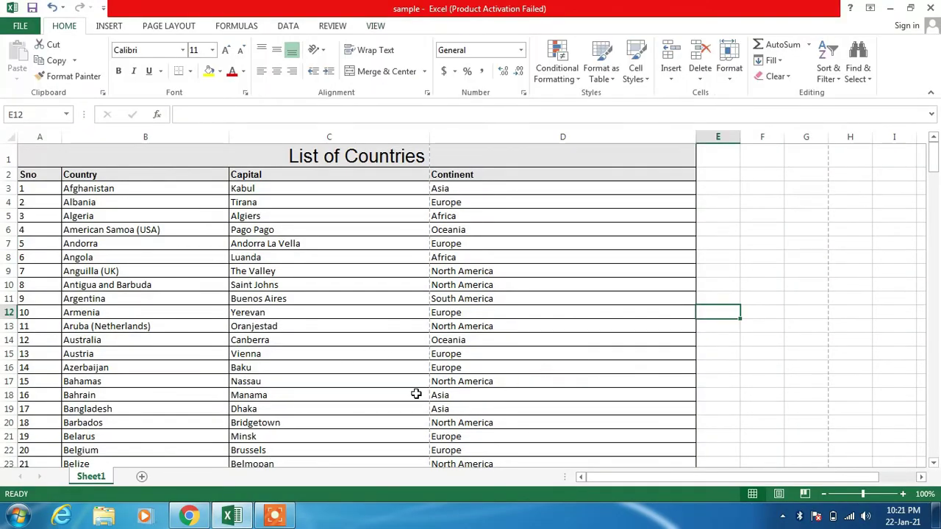
{"action": "left_click", "coordinate": [416, 394]}
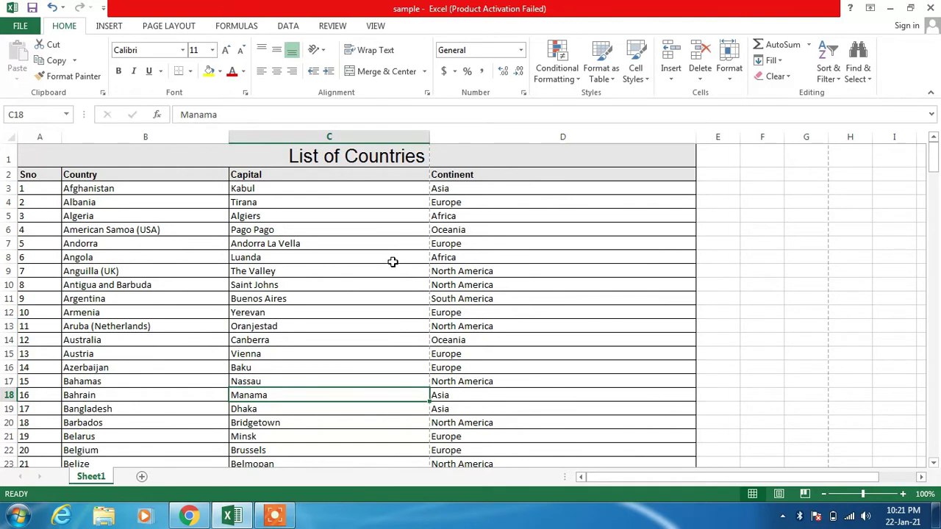
Switch the country list to Page Layout view and scroll through its 12 printed pages.
{"action": "left_click", "coordinate": [377, 26]}
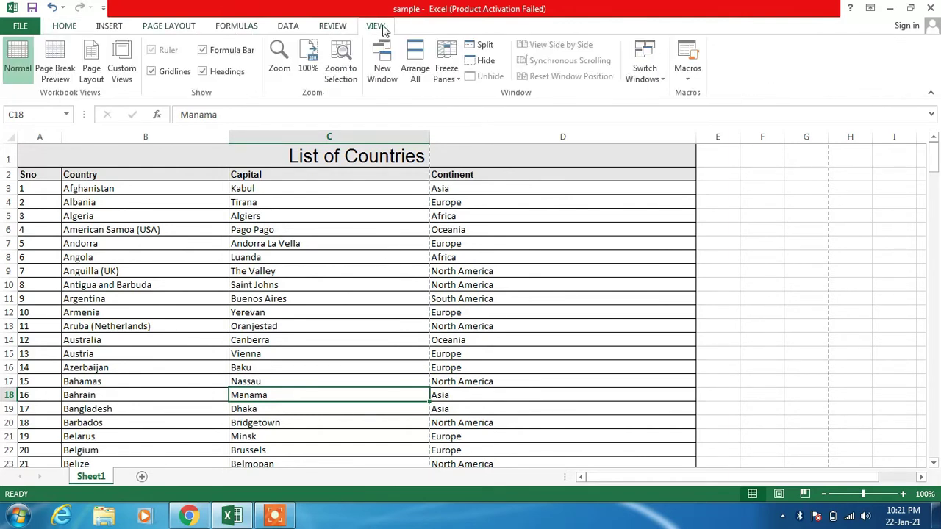
{"action": "left_click", "coordinate": [94, 68]}
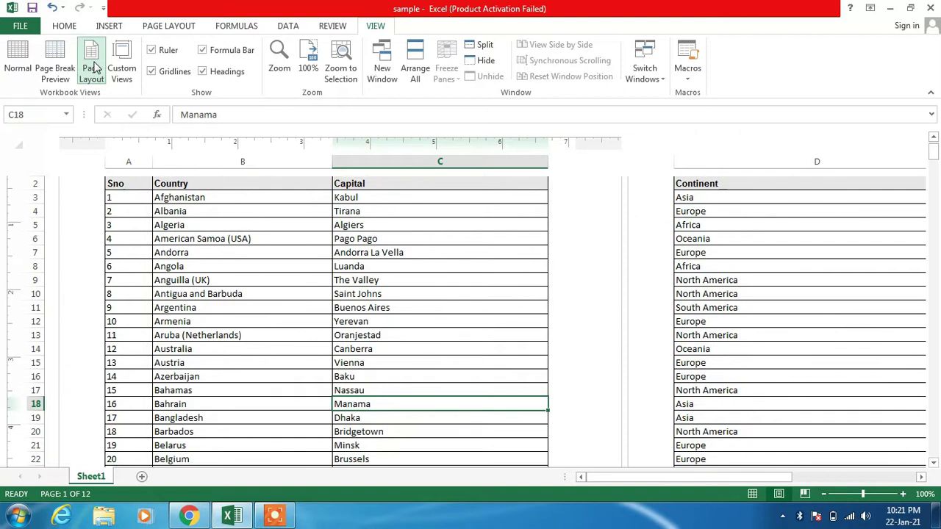
{"action": "scroll", "coordinate": [392, 250], "scroll_direction": "up", "scroll_amount": 2}
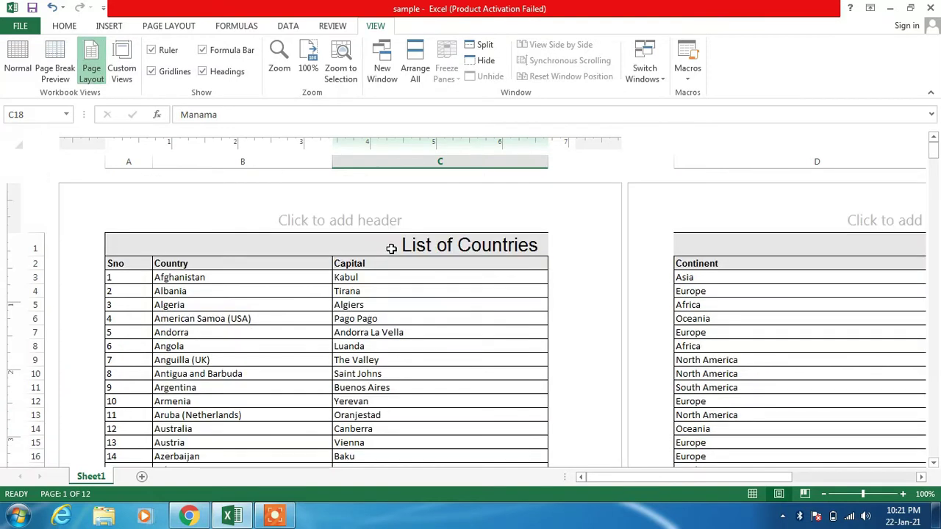
{"action": "scroll", "coordinate": [559, 302], "scroll_direction": "down", "scroll_amount": 4}
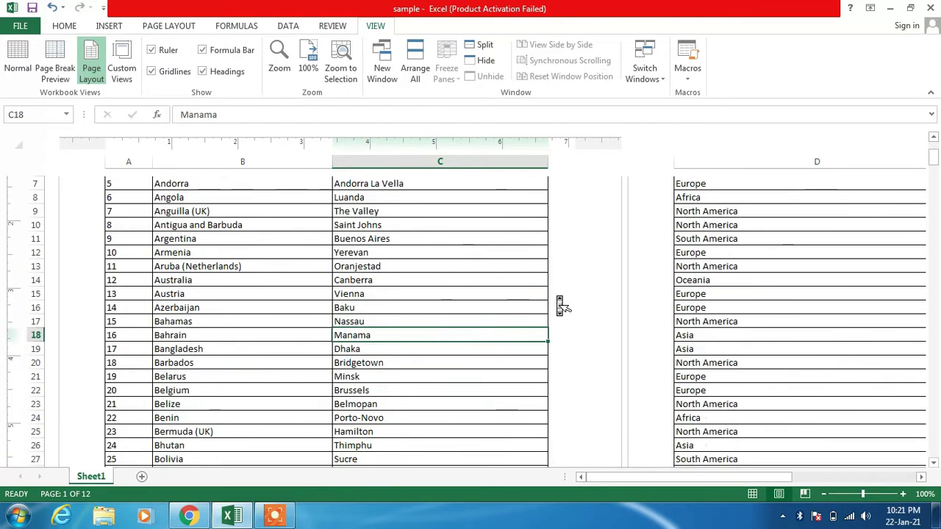
{"action": "scroll", "coordinate": [559, 301], "scroll_direction": "up", "scroll_amount": 4}
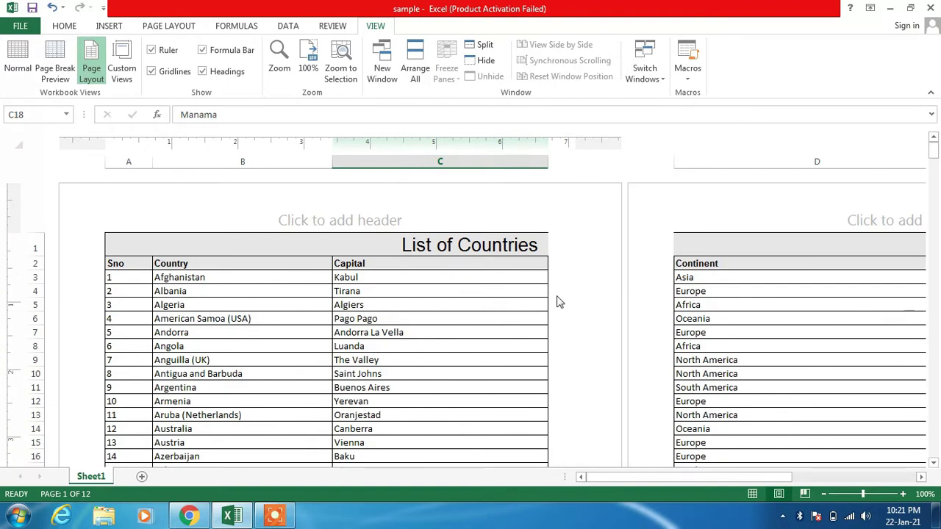
{"action": "scroll", "coordinate": [558, 301], "scroll_direction": "down", "scroll_amount": 3}
{"action": "scroll", "coordinate": [559, 302], "scroll_direction": "up", "scroll_amount": 3}
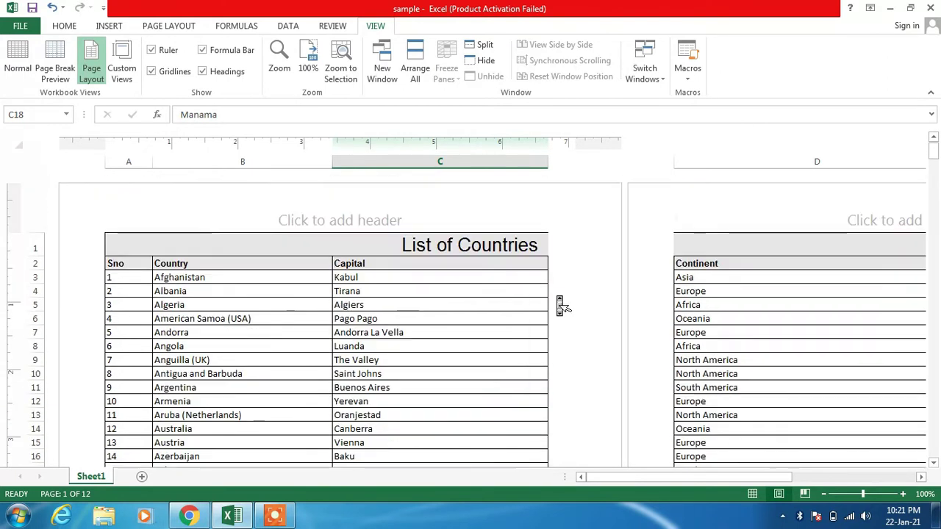
Switch the country list to Page Break Preview, outlining columns A through D as the print area.
{"action": "left_click", "coordinate": [53, 81]}
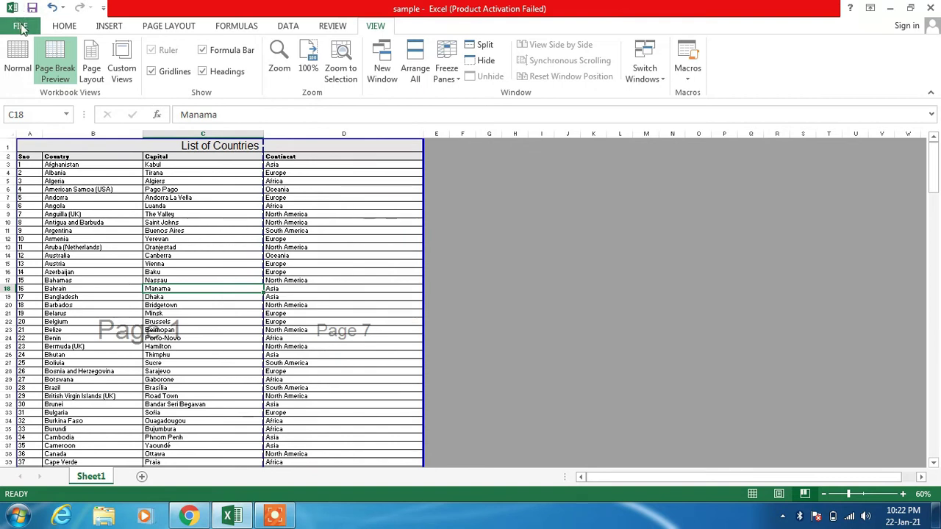
Turn on 'Enable fill handle and cell drag-and-drop' in Excel's Advanced options and confirm.
{"action": "left_click", "coordinate": [35, 29]}
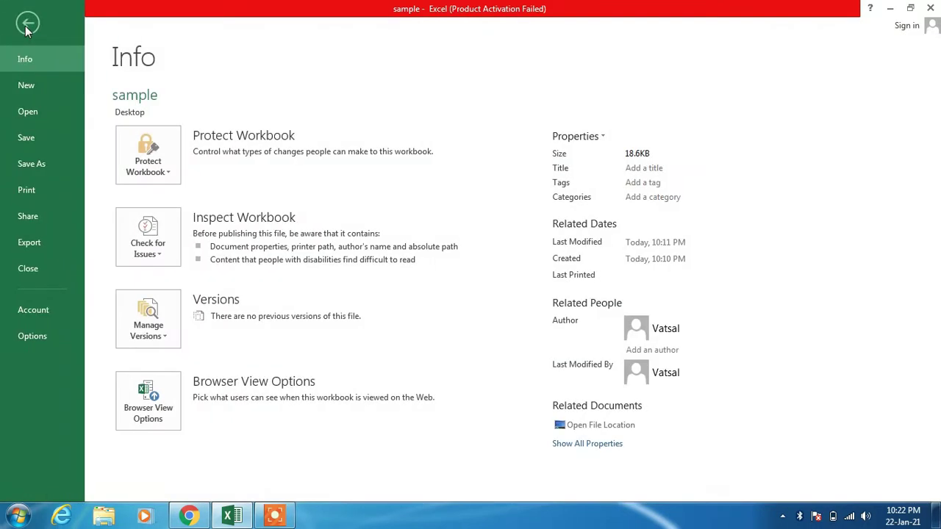
{"action": "left_click", "coordinate": [33, 336]}
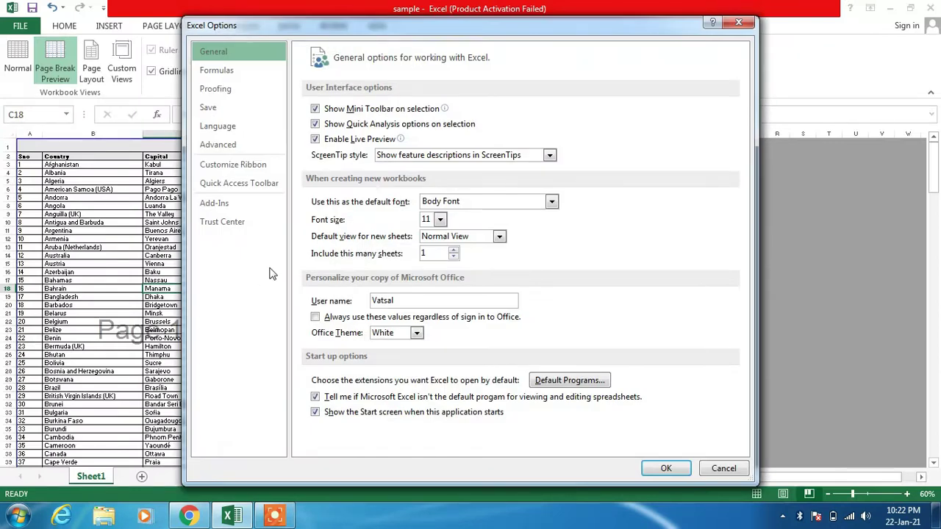
{"action": "left_click", "coordinate": [221, 149]}
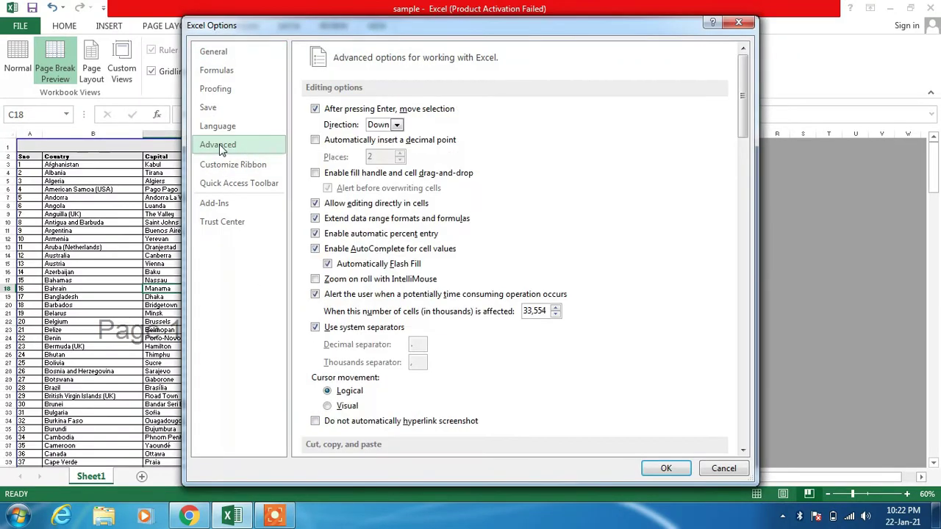
{"action": "left_click", "coordinate": [315, 173]}
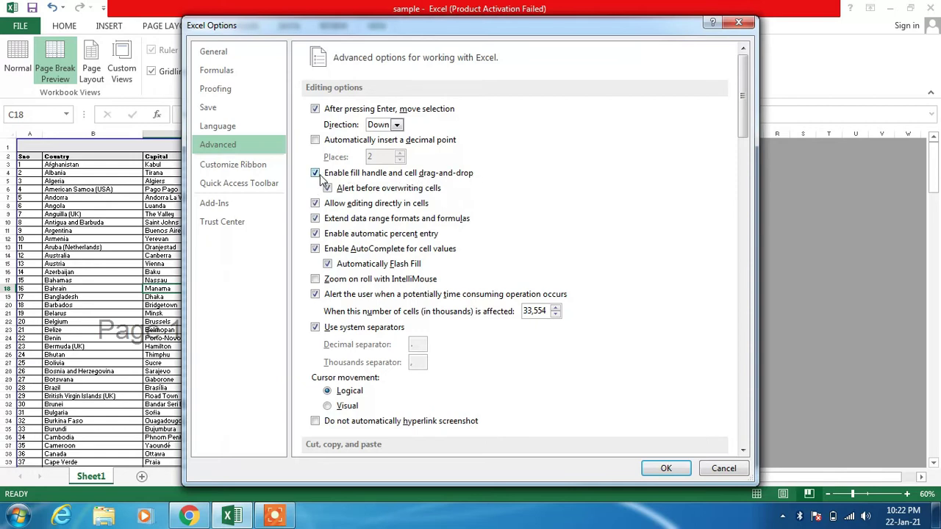
{"action": "left_click", "coordinate": [666, 469]}
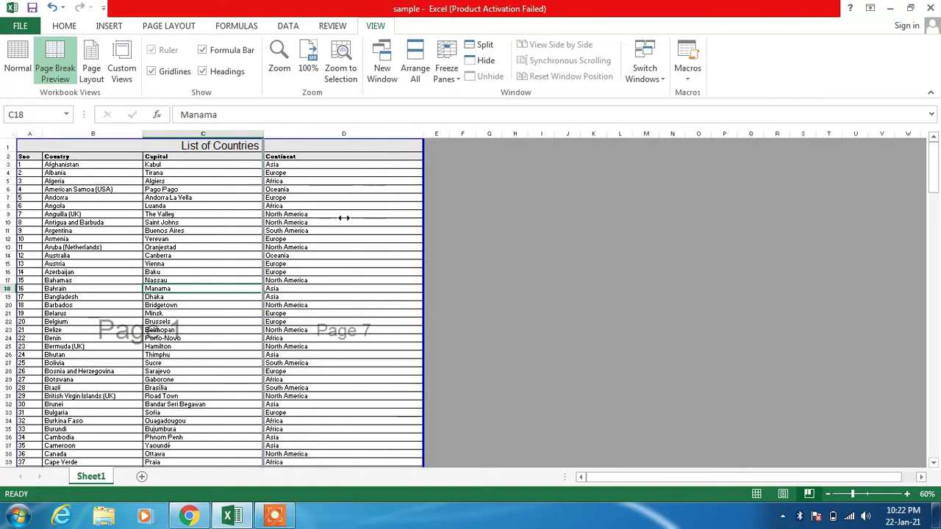
Remove the vertical page break between columns C and D.
{"action": "left_click_drag", "start_coordinate": [344, 218], "coordinate": [378, 218]}
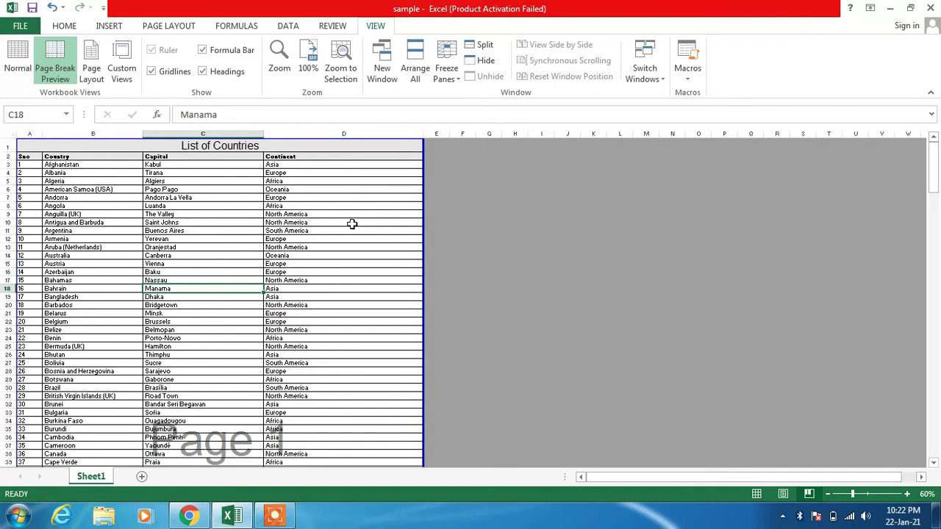
{"action": "scroll", "coordinate": [332, 242], "scroll_direction": "down", "scroll_amount": 5}
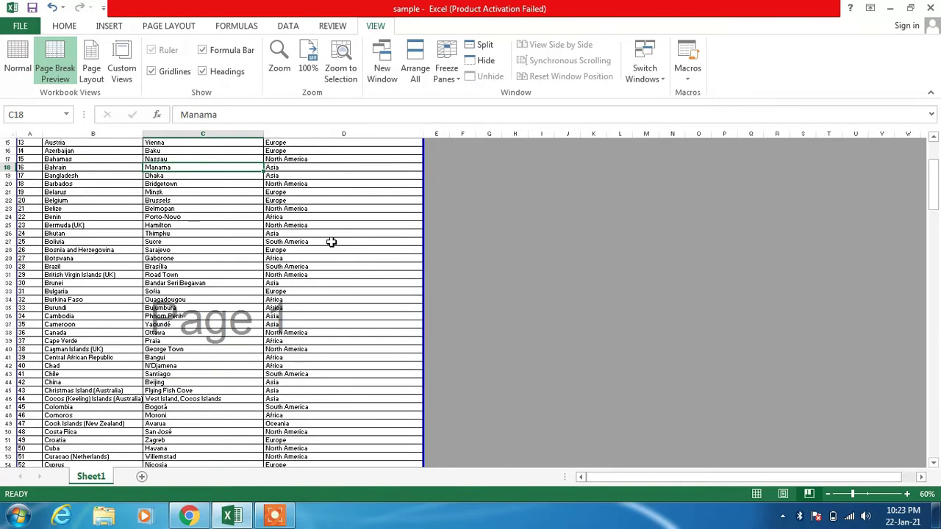
{"action": "scroll", "coordinate": [331, 242], "scroll_direction": "down", "scroll_amount": 5}
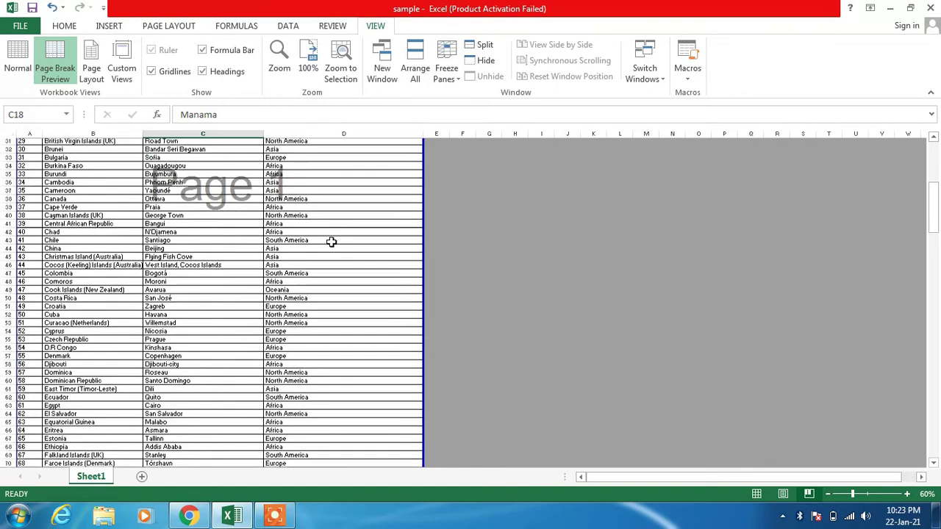
{"action": "scroll", "coordinate": [331, 242], "scroll_direction": "down", "scroll_amount": 3}
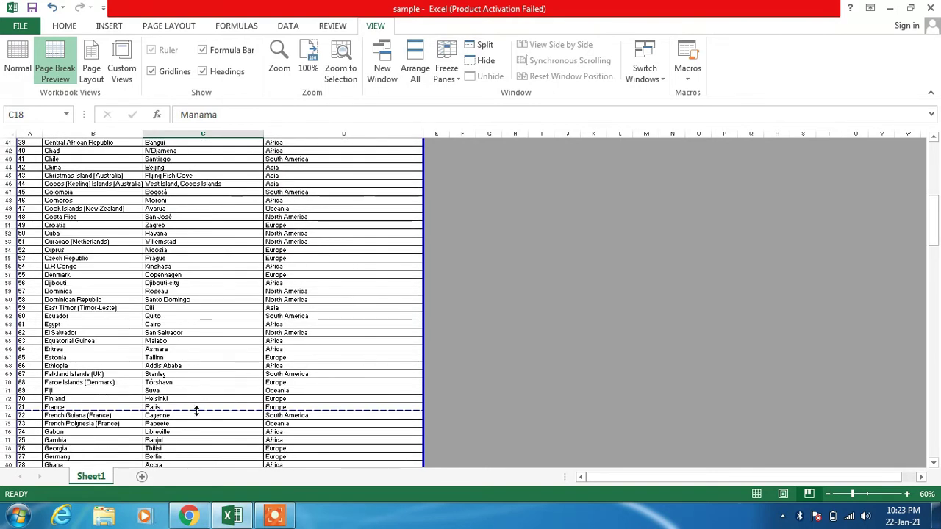
Drag the horizontal page break up so page 1 ends at Cuba, then review the sheet.
{"action": "left_click_drag", "start_coordinate": [197, 410], "coordinate": [200, 238]}
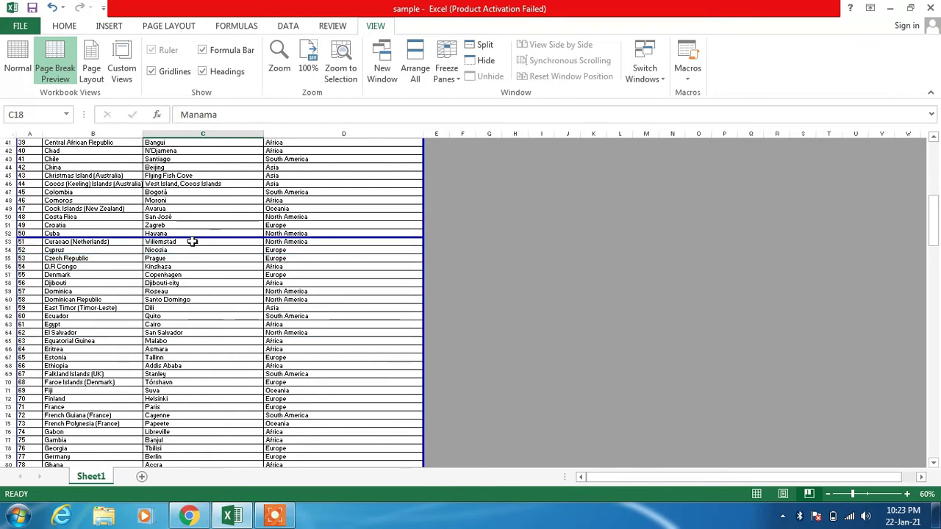
{"action": "scroll", "coordinate": [168, 285], "scroll_direction": "up", "scroll_amount": 2}
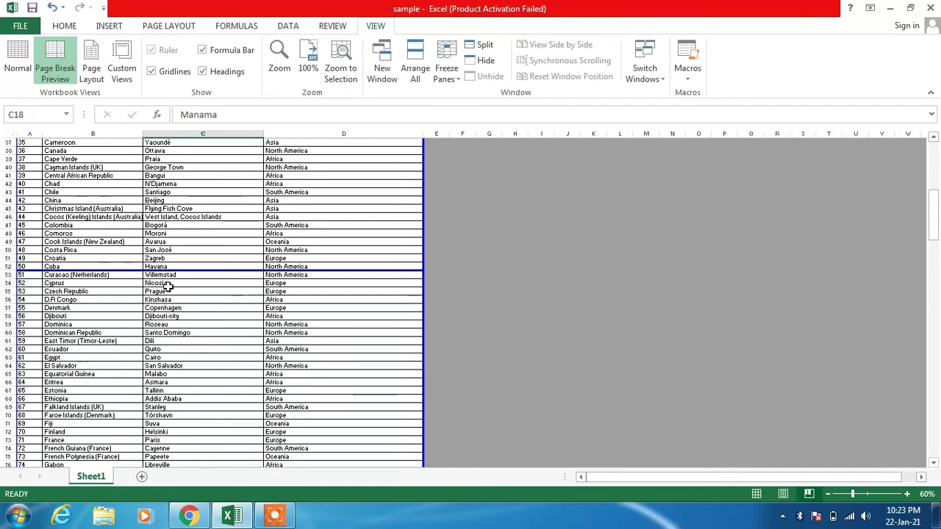
{"action": "scroll", "coordinate": [168, 285], "scroll_direction": "up", "scroll_amount": 2}
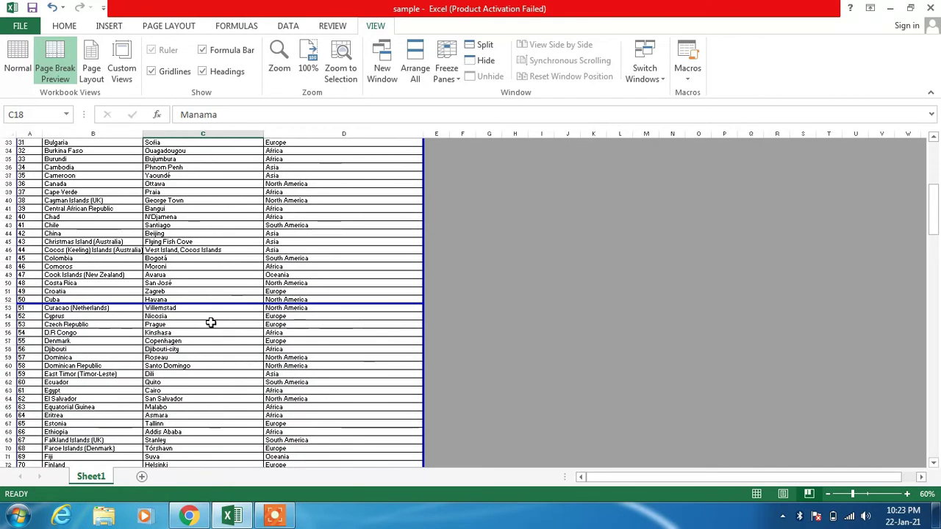
{"action": "scroll", "coordinate": [211, 322], "scroll_direction": "up", "scroll_amount": 2}
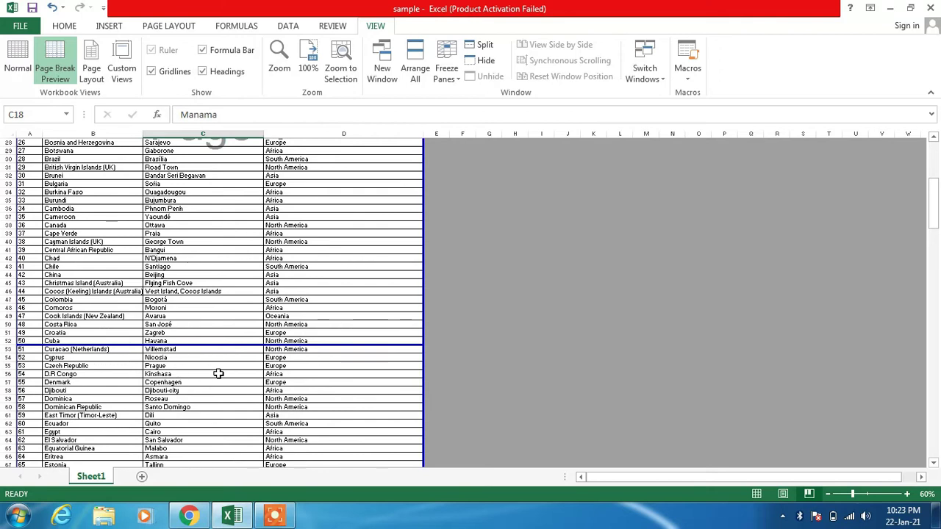
{"action": "scroll", "coordinate": [170, 369], "scroll_direction": "up", "scroll_amount": 9}
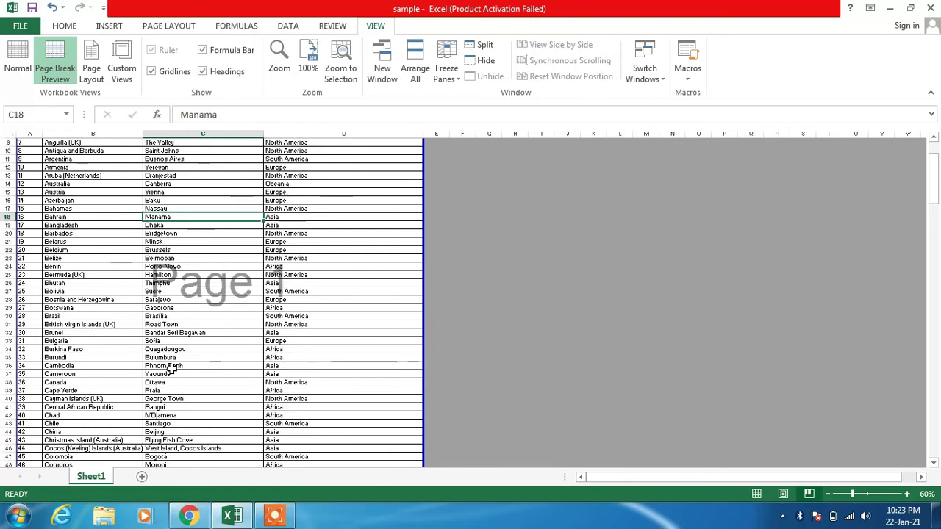
{"action": "scroll", "coordinate": [171, 369], "scroll_direction": "down", "scroll_amount": 10}
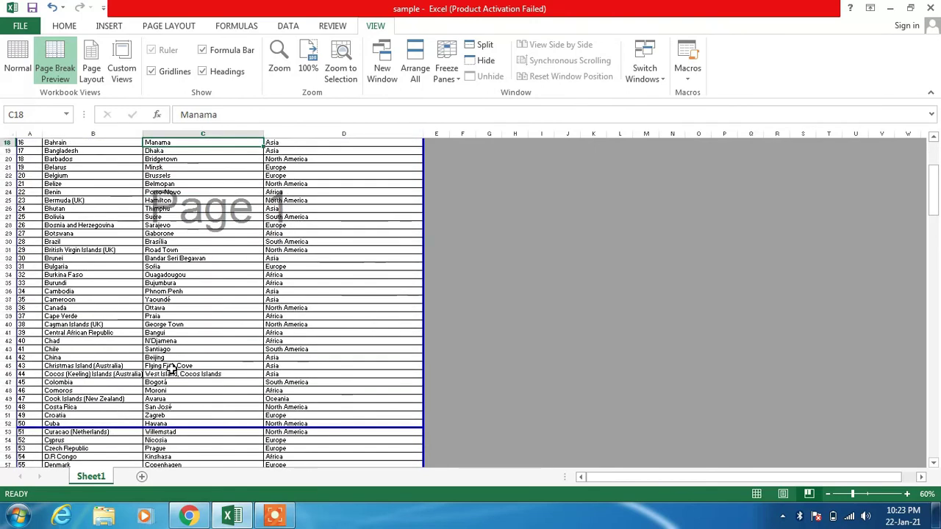
{"action": "scroll", "coordinate": [171, 369], "scroll_direction": "down", "scroll_amount": 19}
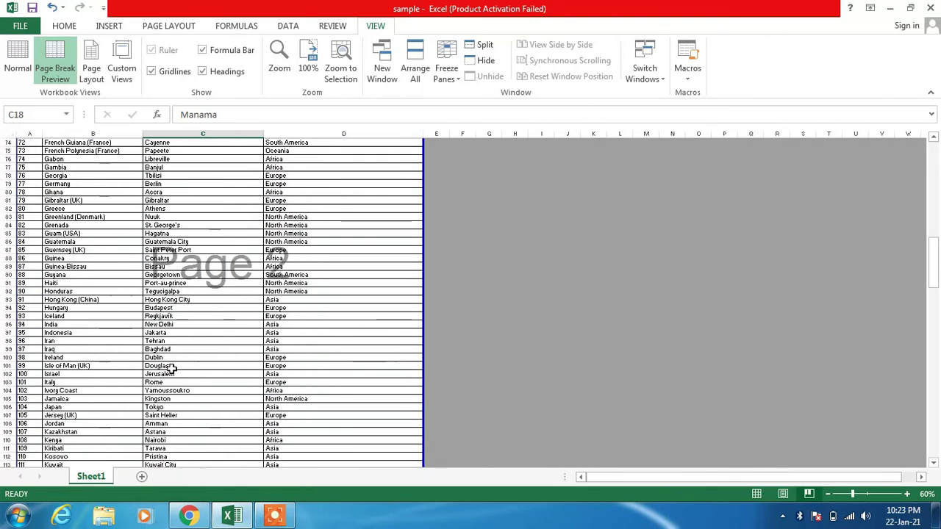
{"action": "scroll", "coordinate": [171, 369], "scroll_direction": "up", "scroll_amount": 20}
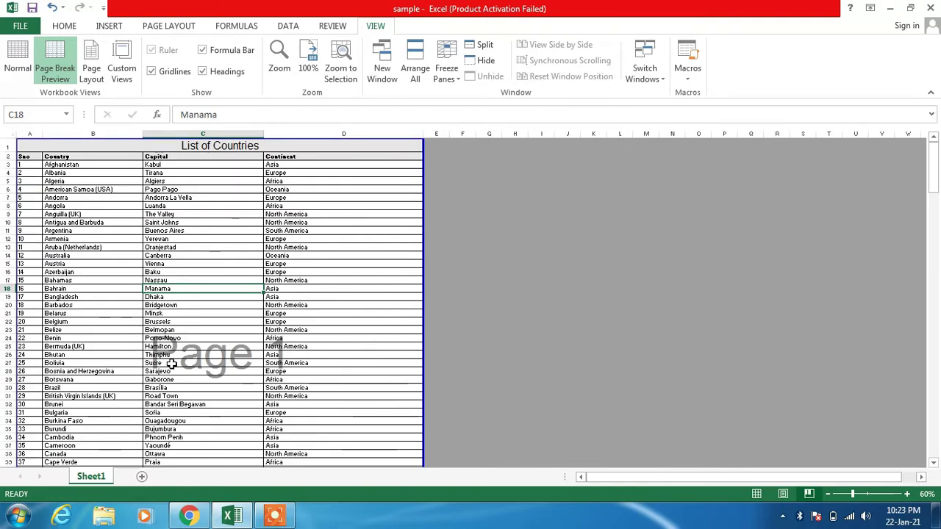
{"action": "scroll", "coordinate": [171, 369], "scroll_direction": "down", "scroll_amount": 3}
{"action": "scroll", "coordinate": [170, 365], "scroll_direction": "up", "scroll_amount": 3}
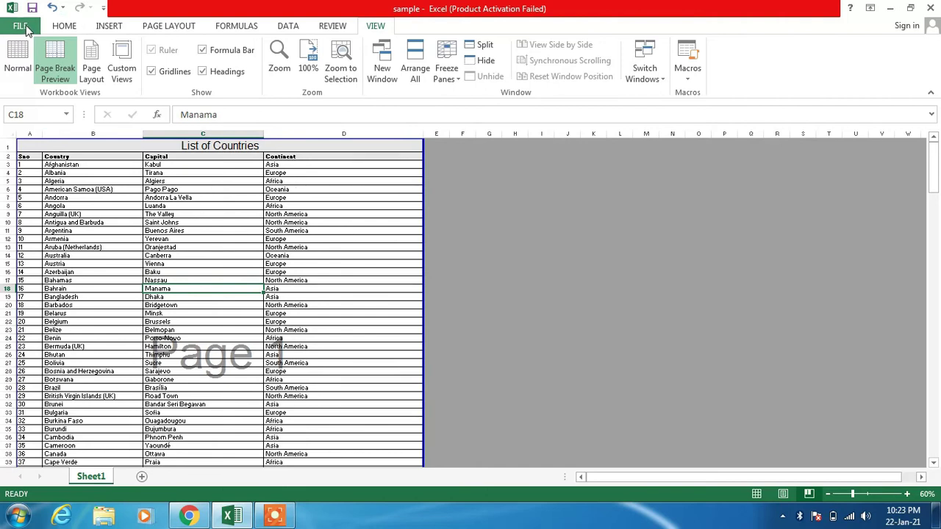
Save the country list to the Desktop as sample.pdf, opening it after publishing.
{"action": "left_click", "coordinate": [22, 27]}
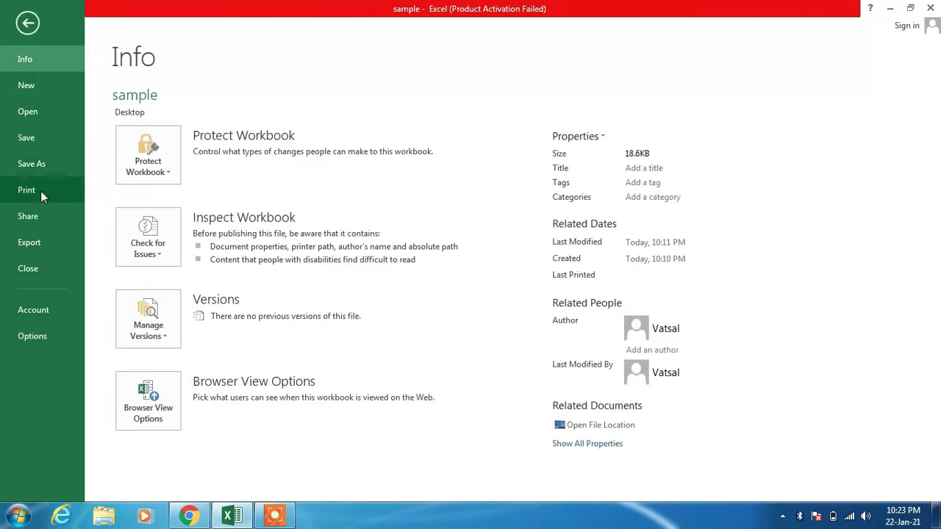
{"action": "left_click", "coordinate": [43, 165]}
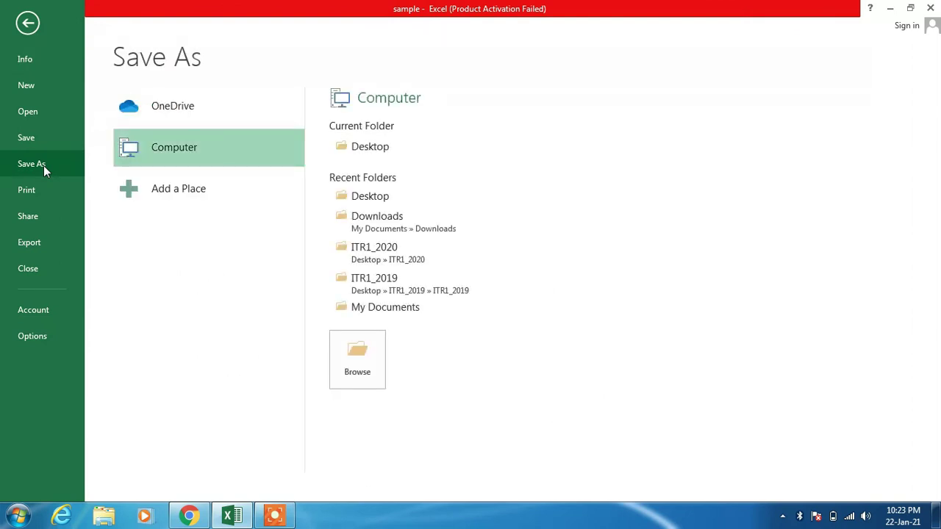
{"action": "left_click", "coordinate": [389, 148]}
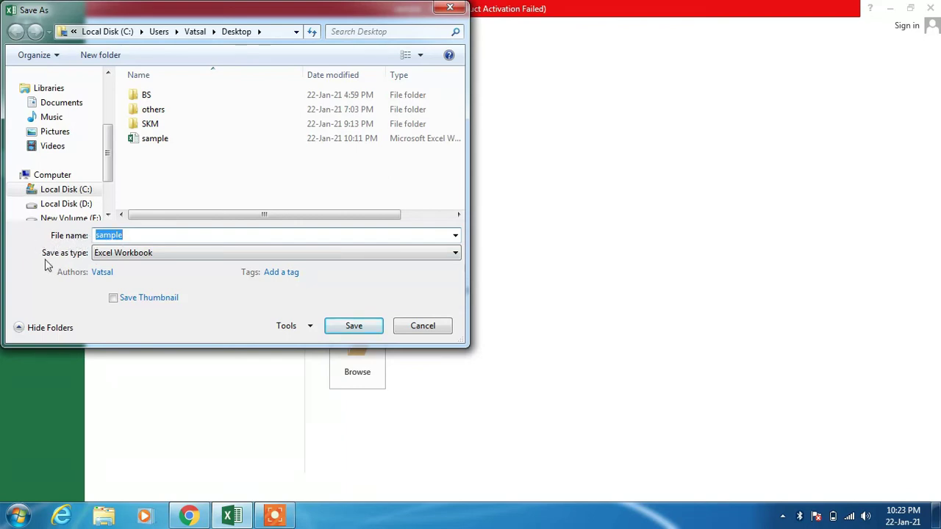
{"action": "left_click", "coordinate": [113, 255]}
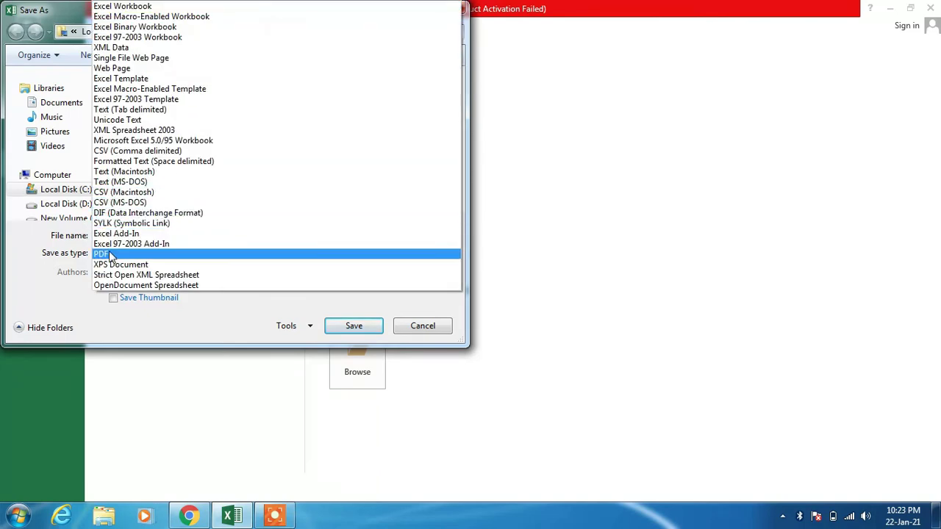
{"action": "left_click", "coordinate": [107, 255]}
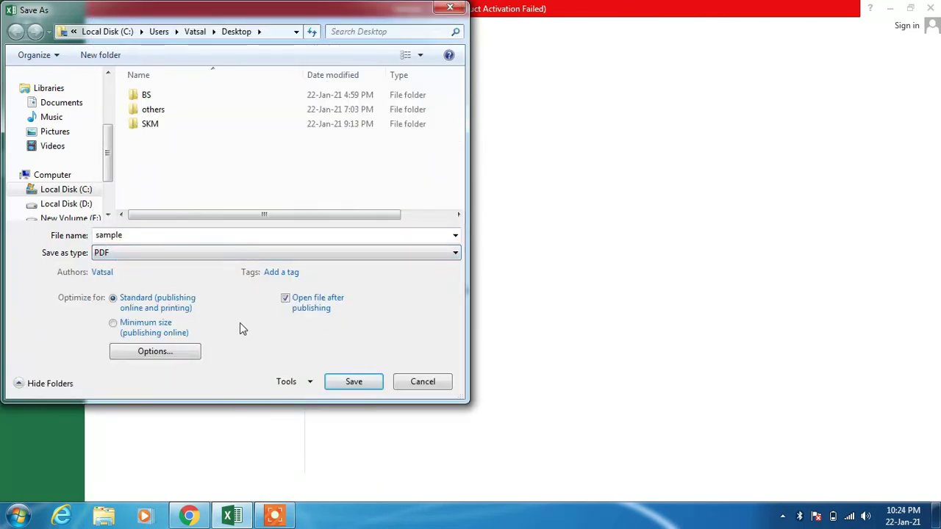
{"action": "left_click", "coordinate": [350, 380]}
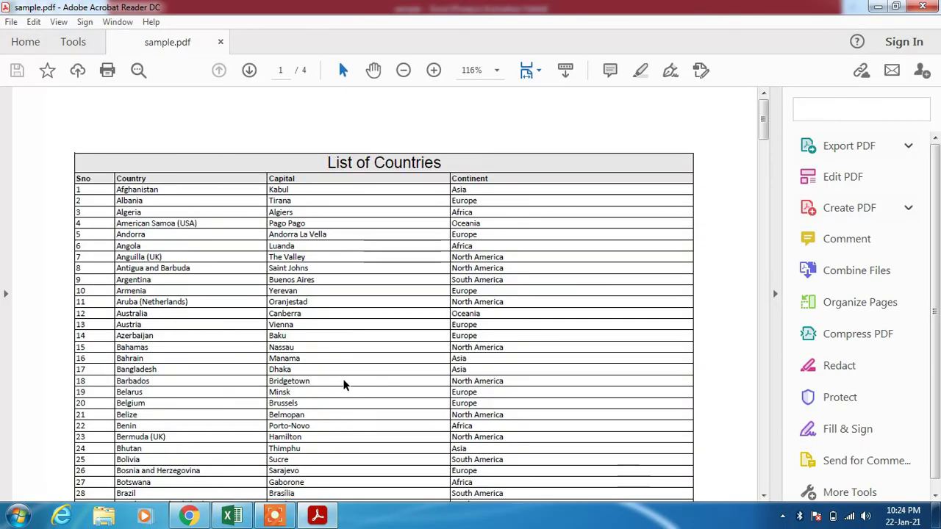
Scroll through the four pages of sample.pdf to check where the page breaks fall.
{"action": "scroll", "coordinate": [294, 200], "scroll_direction": "down", "scroll_amount": 5}
{"action": "scroll", "coordinate": [294, 200], "scroll_direction": "down", "scroll_amount": 10}
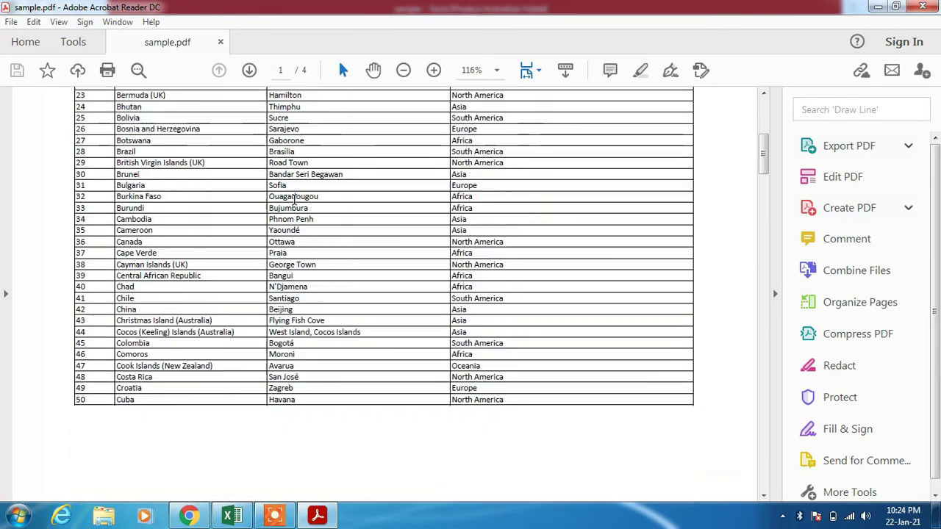
{"action": "scroll", "coordinate": [295, 200], "scroll_direction": "down", "scroll_amount": 15}
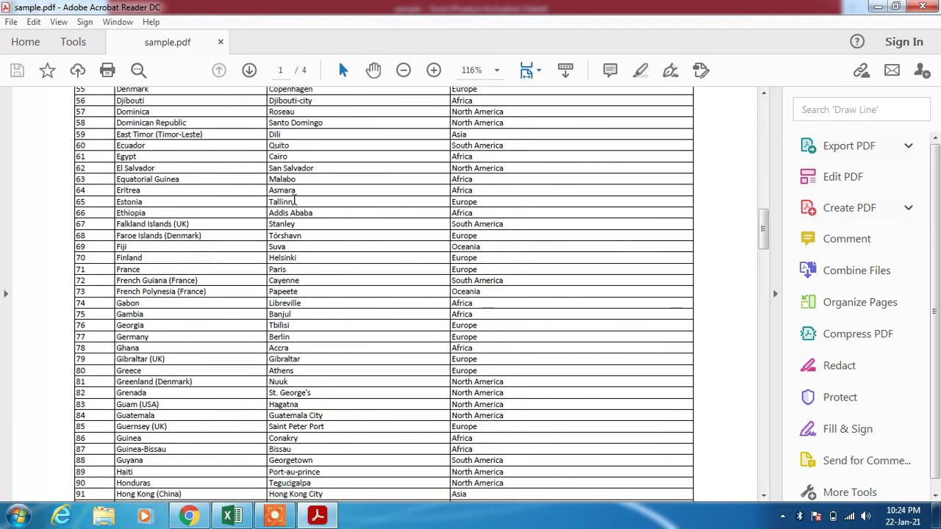
{"action": "scroll", "coordinate": [294, 200], "scroll_direction": "up", "scroll_amount": 20}
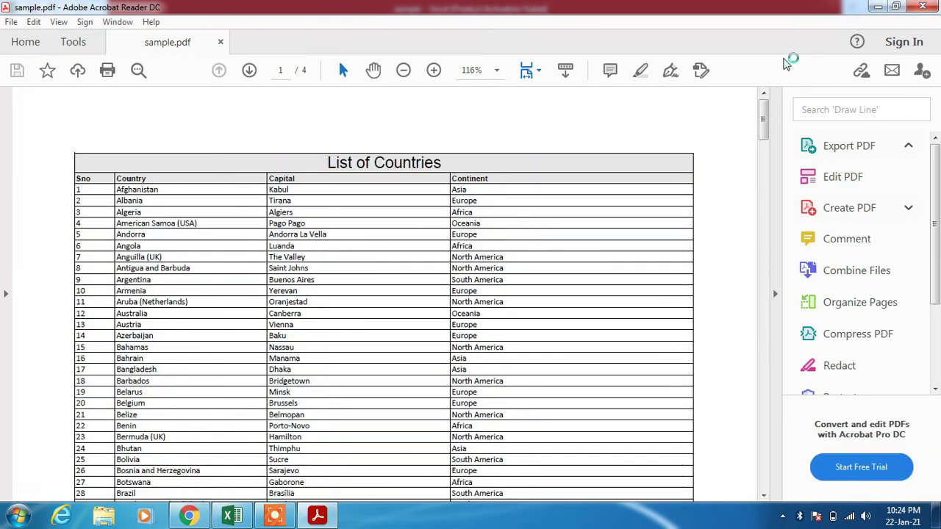
Minimize Acrobat and Excel, then move the sample PDF icon beside Wondershare Filmora X.
{"action": "left_click", "coordinate": [877, 7]}
{"action": "left_click", "coordinate": [871, 9]}
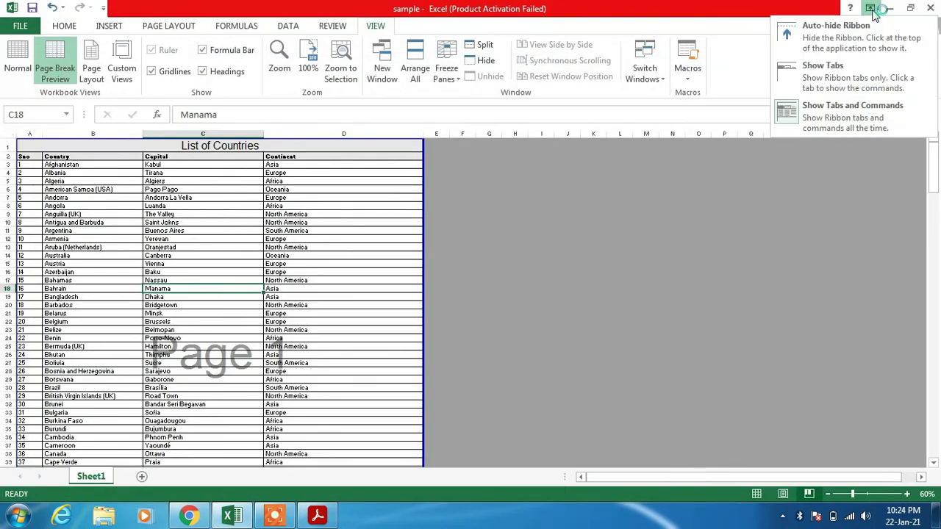
{"action": "left_click", "coordinate": [889, 9]}
{"action": "left_click", "coordinate": [888, 9]}
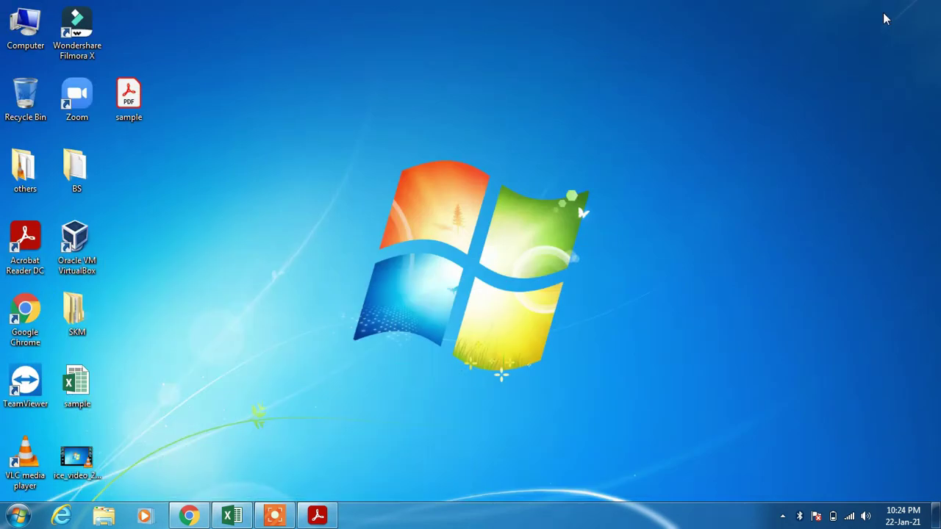
{"action": "left_click_drag", "start_coordinate": [129, 96], "coordinate": [124, 53]}
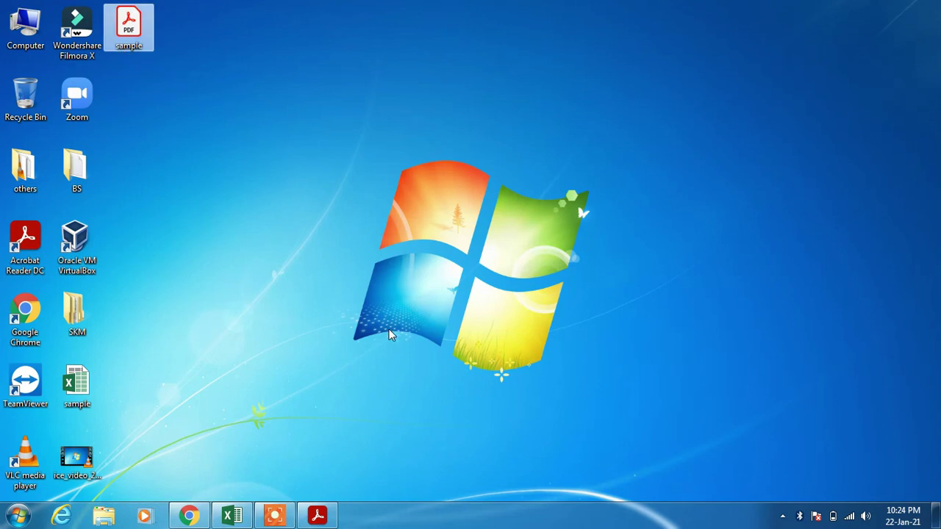